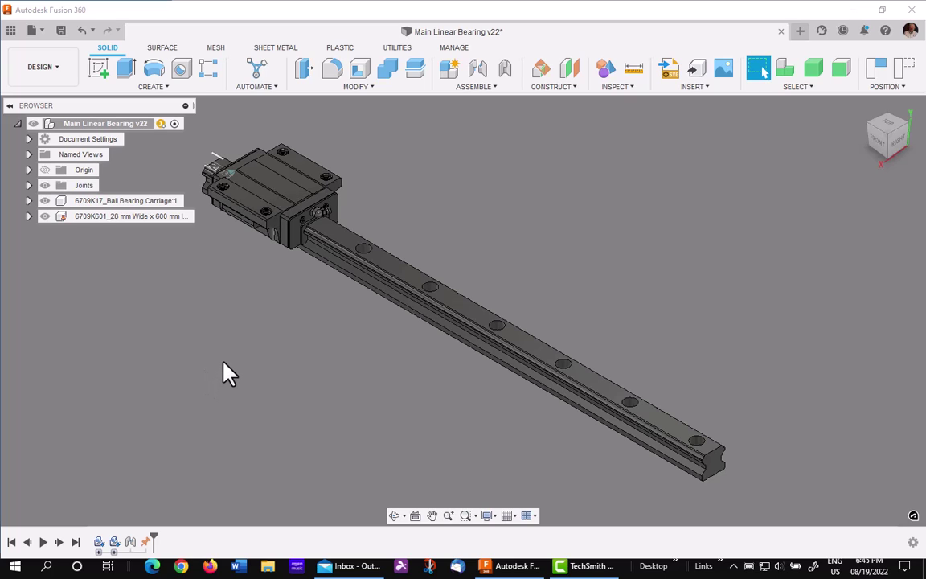
# Slide the bearing carriage to the far end of the 600 mm rail to test Slider1 travel.
pyautogui.moveTo(273, 197); pyautogui.dragTo(245, 245)
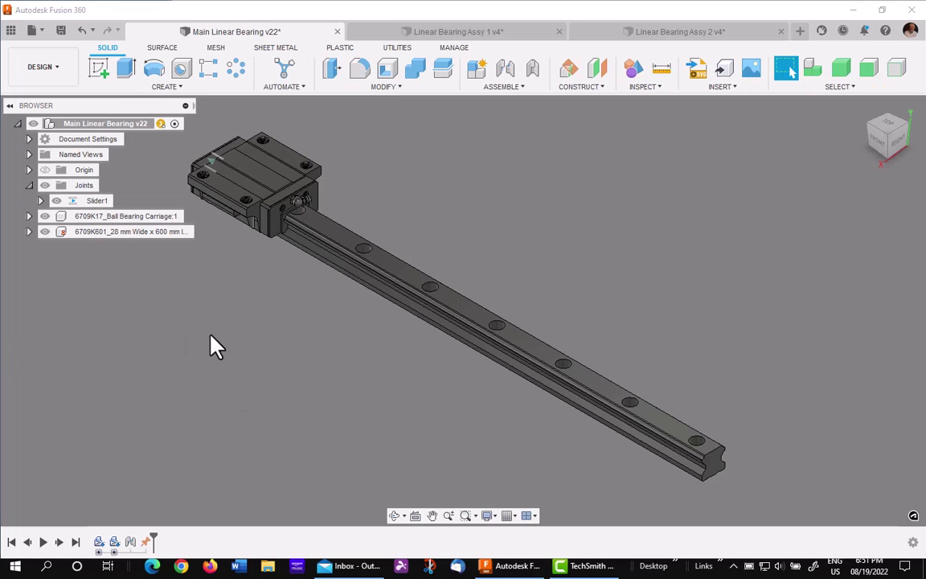
pyautogui.moveTo(258, 178); pyautogui.dragTo(230, 206)
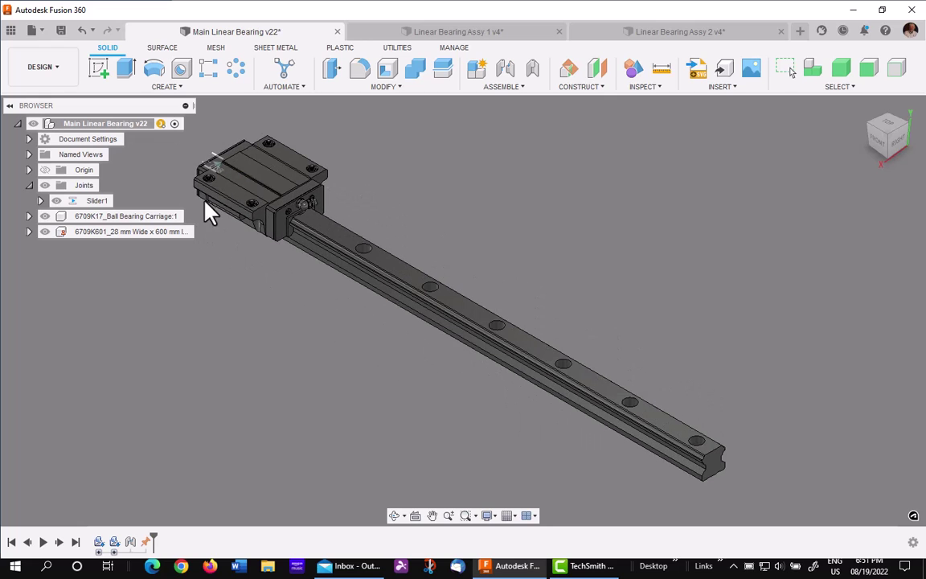
# Review Slider1's joint limits, leaving the -500 mm minimum unchanged.
pyautogui.click(95, 201)
pyautogui.rightClick(93, 204)
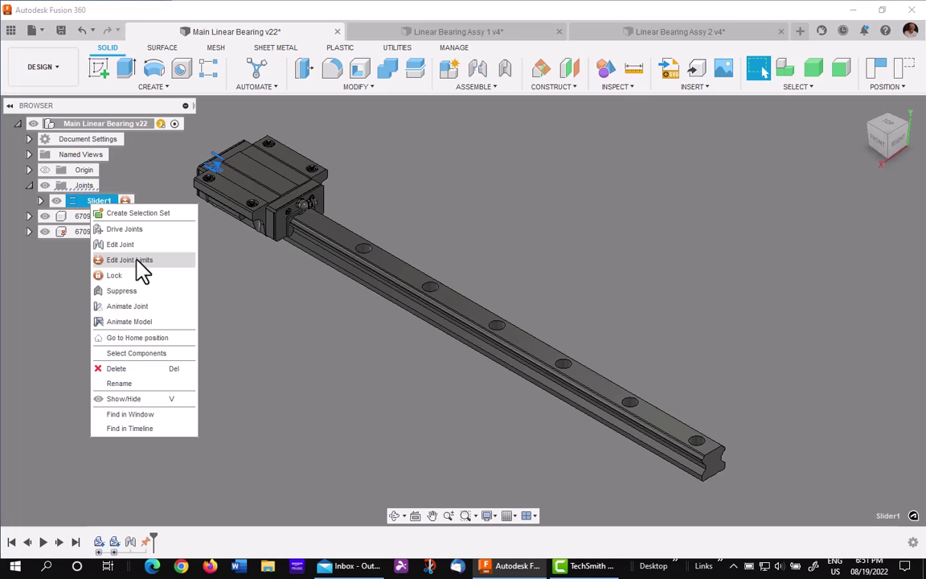
pyautogui.click(129, 260)
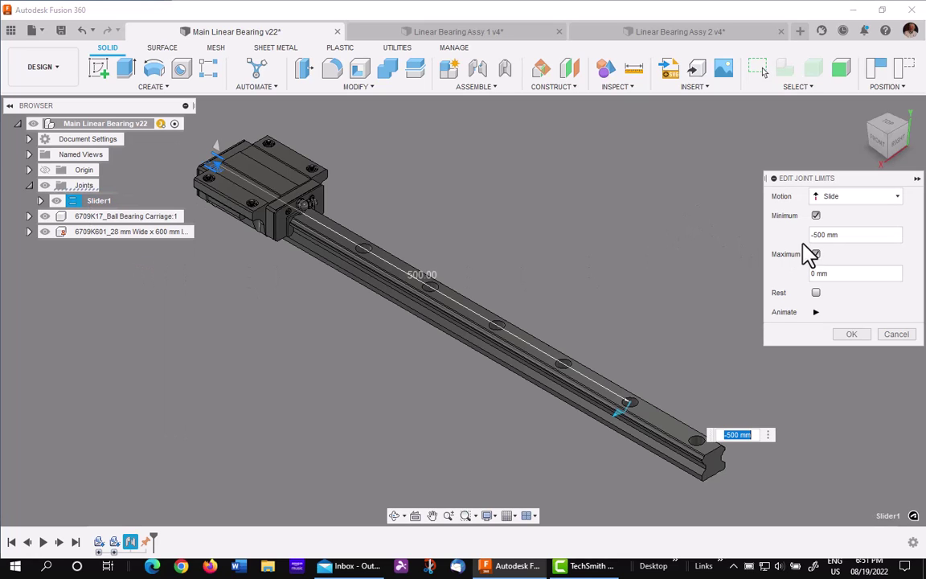
pyautogui.click(894, 334)
# Test the carriage's travel along the rail in Linear Bearing Assy 1 v4 and Assy 2 v4.
pyautogui.click(481, 35)
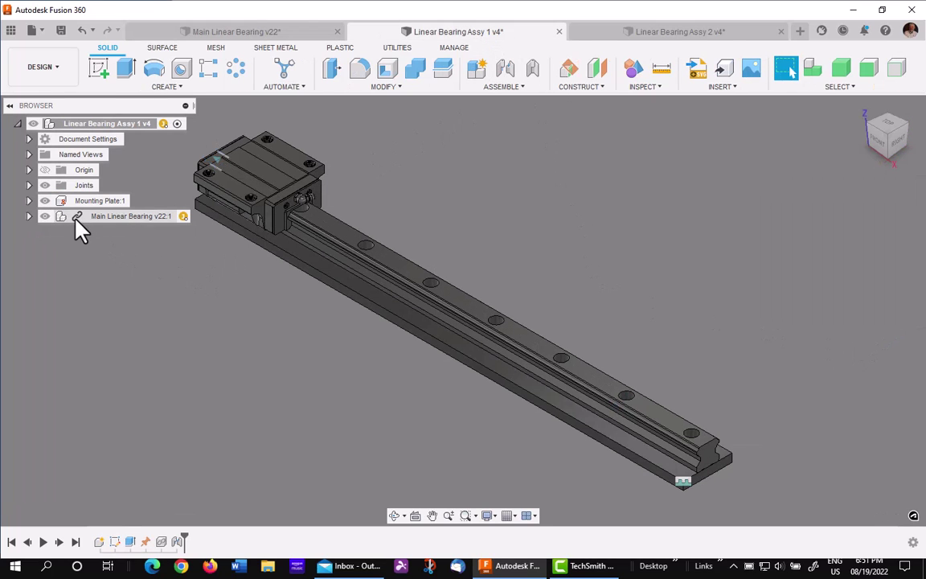
pyautogui.moveTo(80, 229)
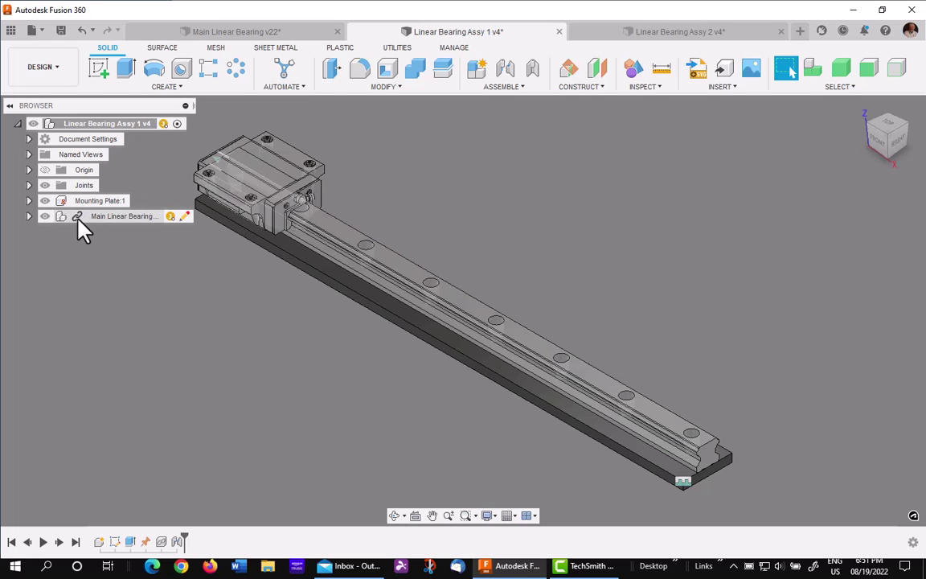
pyautogui.moveTo(258, 182); pyautogui.dragTo(237, 250)
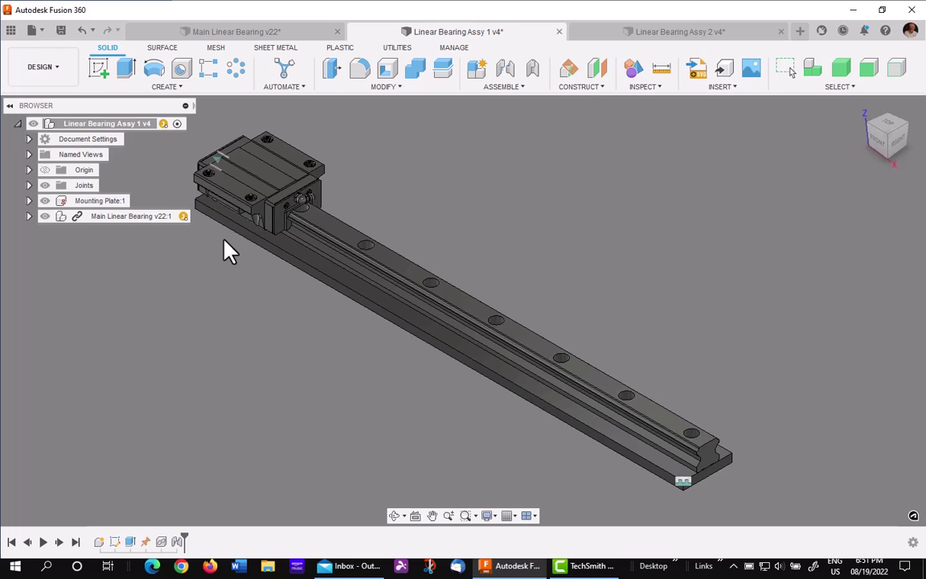
pyautogui.click(630, 32)
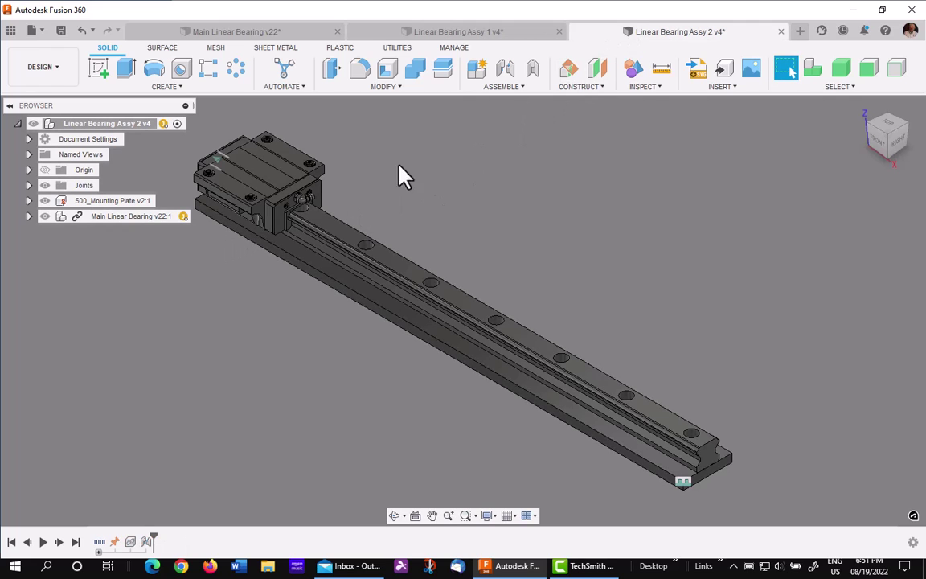
pyautogui.moveTo(283, 186); pyautogui.dragTo(231, 305)
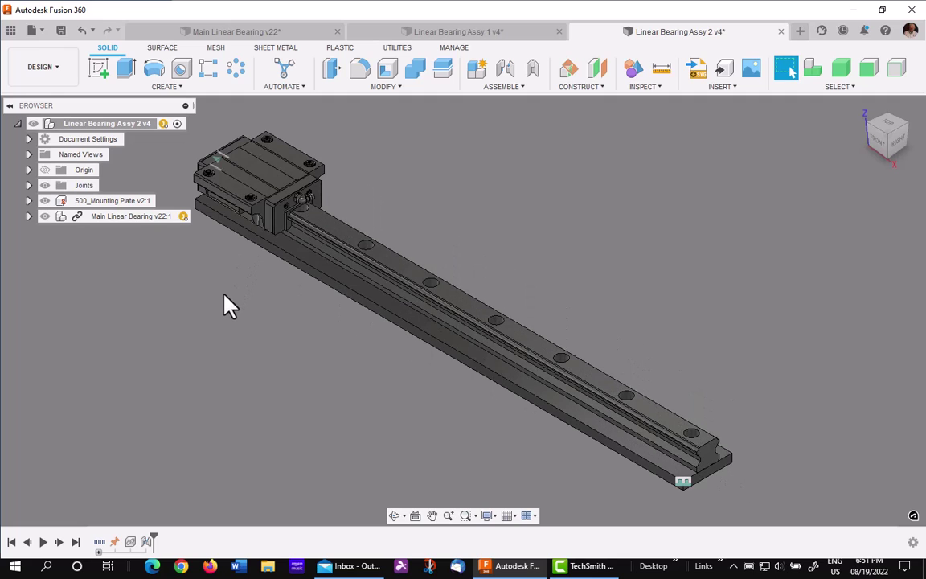
# In Main Linear Bearing v22, change Slider1's minimum limit from -500 mm to -250 mm.
pyautogui.click(256, 34)
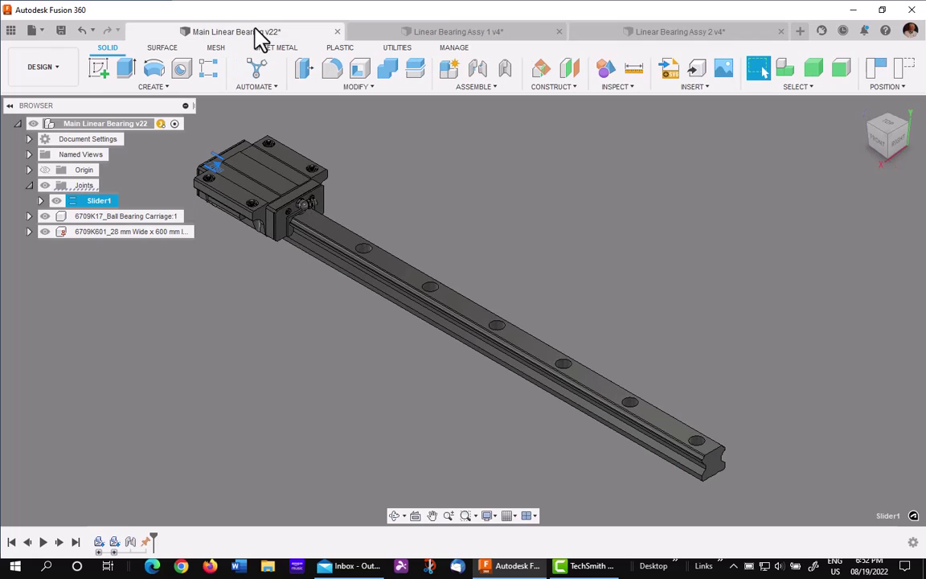
pyautogui.rightClick(90, 206)
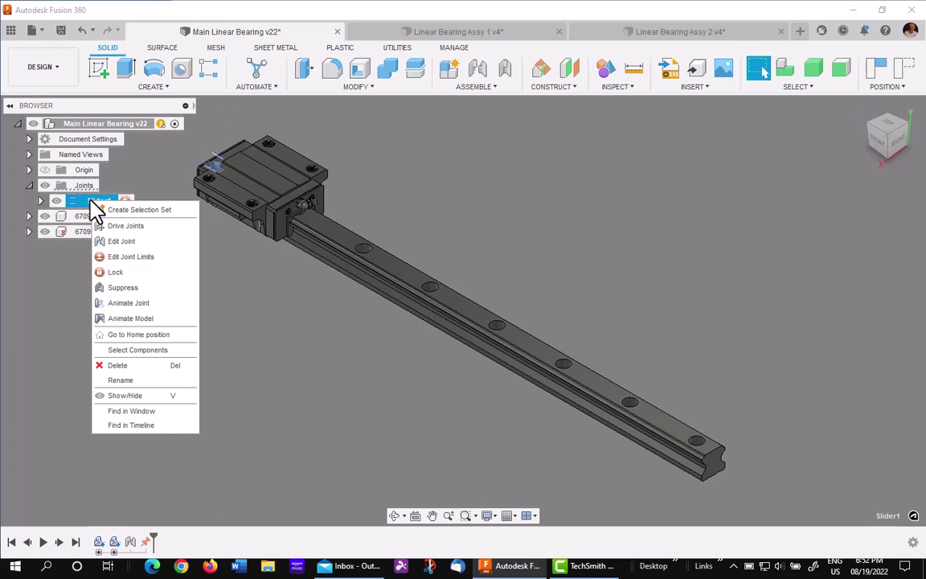
pyautogui.click(135, 257)
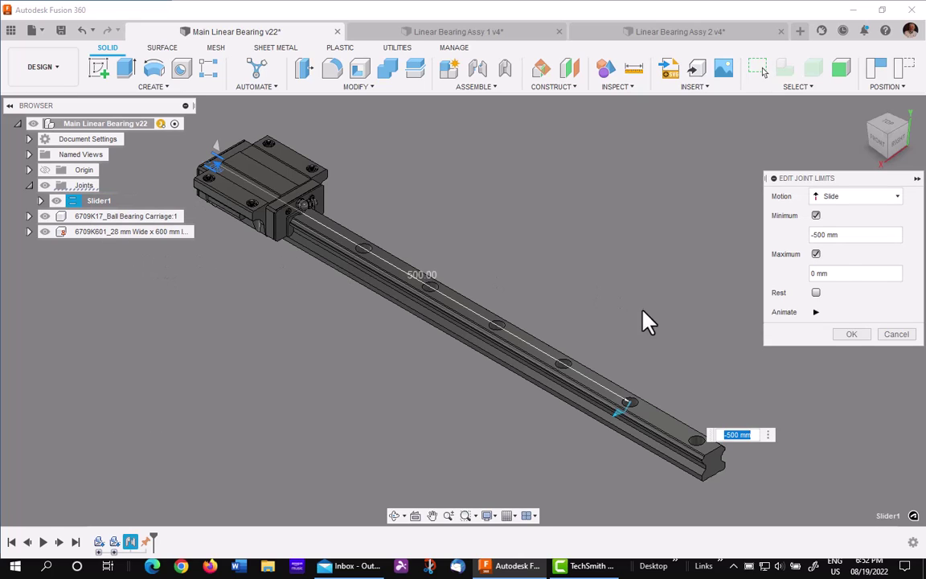
pyautogui.click(854, 234)
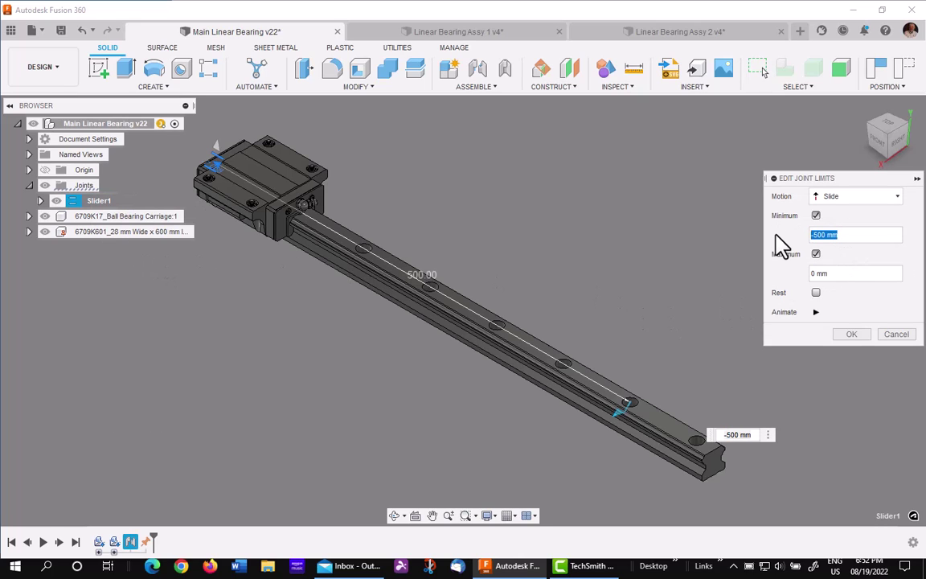
pyautogui.write('-250')
pyautogui.press('Return')
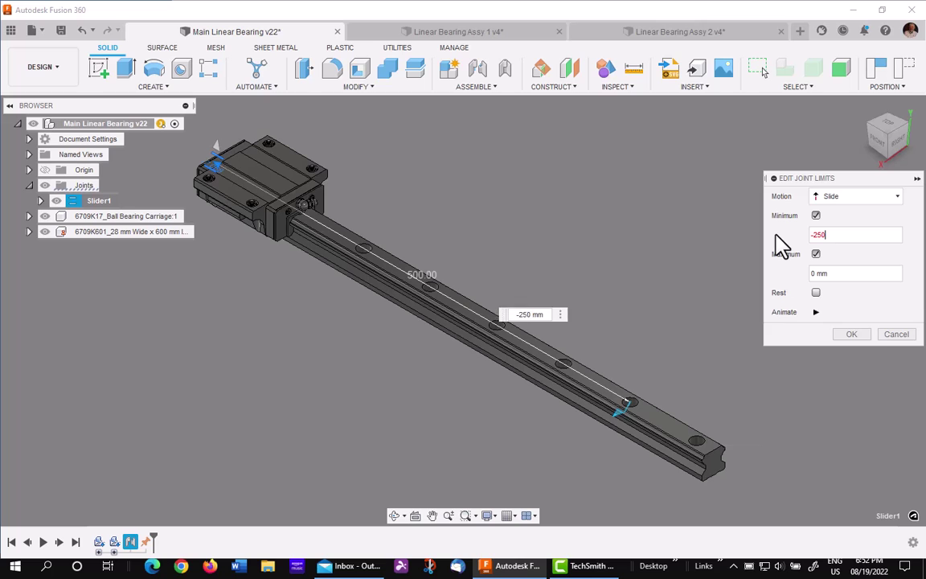
# Check the shortened carriage travel and save the main bearing design as a new version.
pyautogui.moveTo(276, 179); pyautogui.dragTo(589, 373)
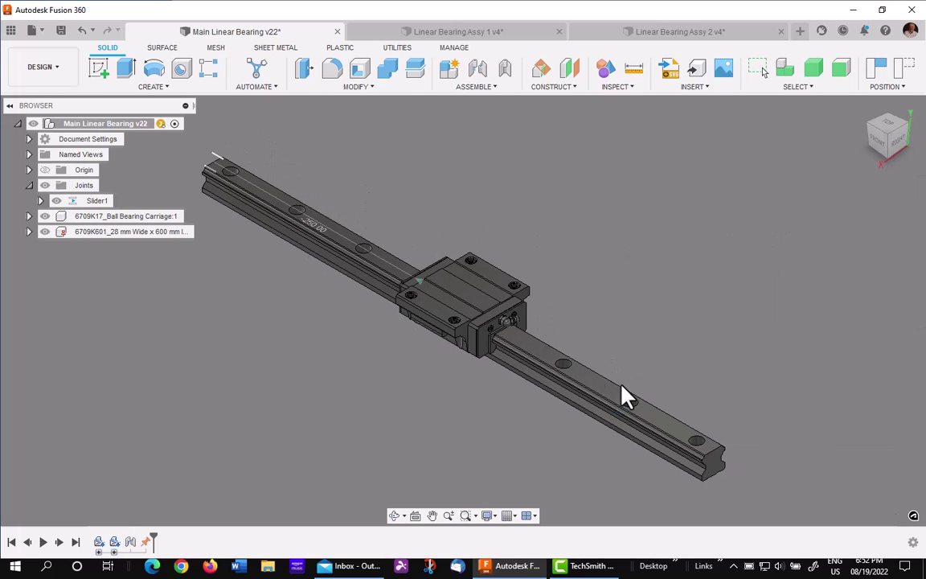
pyautogui.click(63, 32)
pyautogui.click(461, 318)
# Update Assy 1's out-of-date bearing component to v23 and test its limited carriage travel.
pyautogui.click(446, 32)
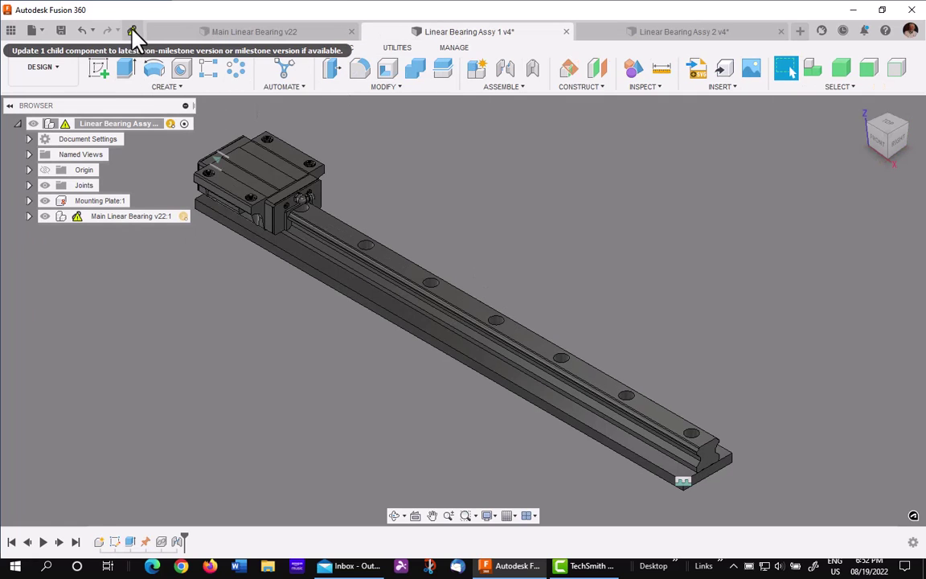
pyautogui.click(134, 32)
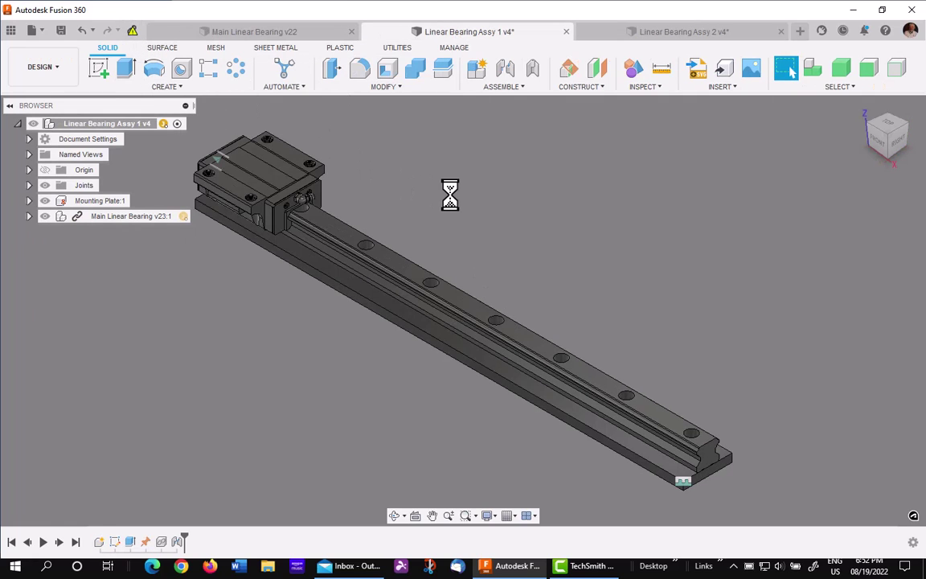
pyautogui.moveTo(454, 317); pyautogui.dragTo(282, 244)
# Update Assy 2's bearing component to v23 and test the carriage travel to mid-rail.
pyautogui.click(659, 40)
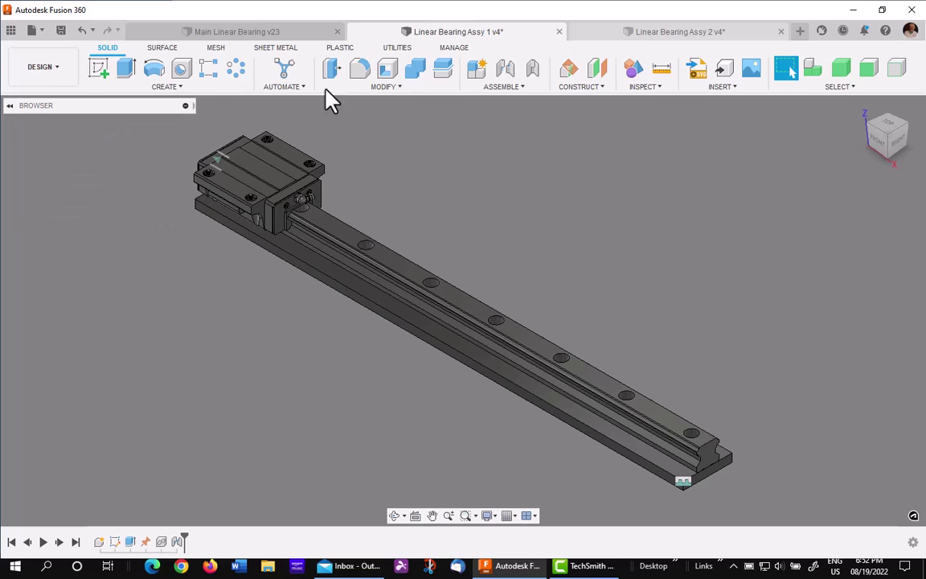
pyautogui.click(133, 32)
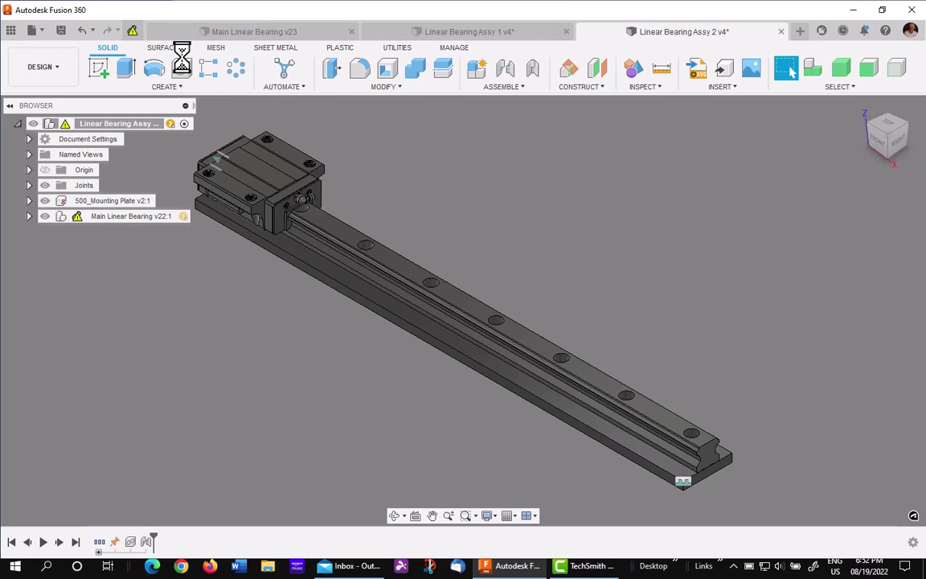
pyautogui.moveTo(271, 170); pyautogui.dragTo(301, 231)
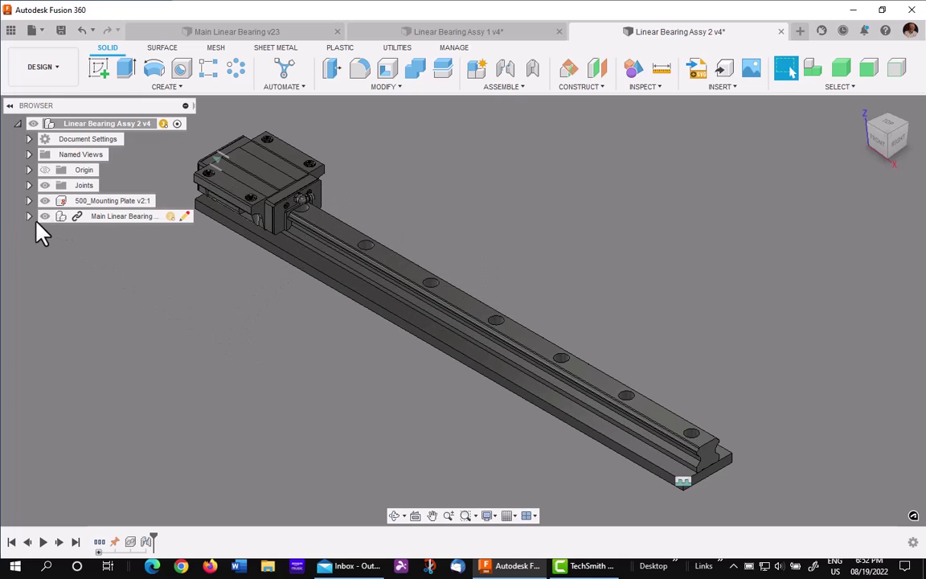
pyautogui.moveTo(258, 185); pyautogui.dragTo(279, 182)
pyautogui.click(508, 36)
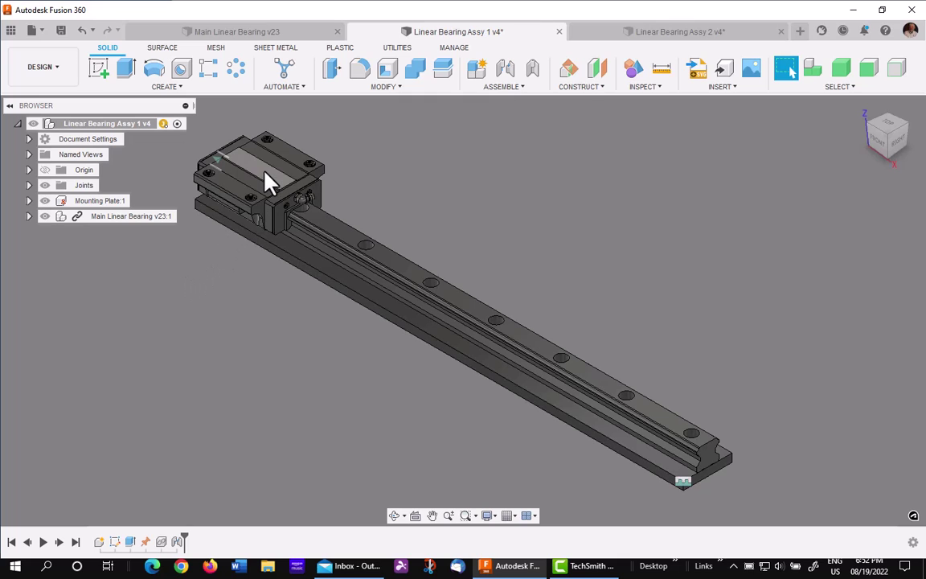
# Slide the carriage in Assy 1 to confirm it stops at the 250 mm limit.
pyautogui.moveTo(269, 183); pyautogui.dragTo(580, 376)
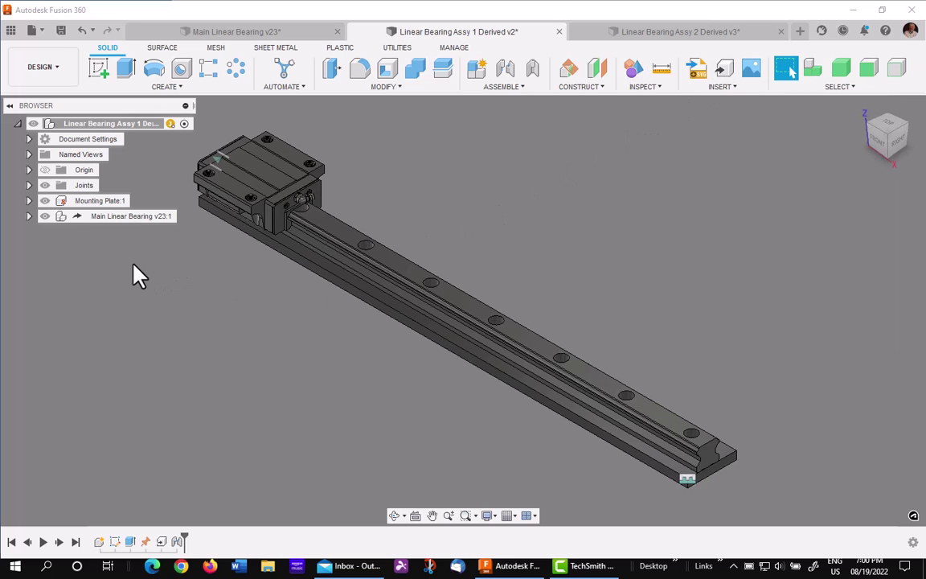
pyautogui.moveTo(277, 188); pyautogui.dragTo(217, 120)
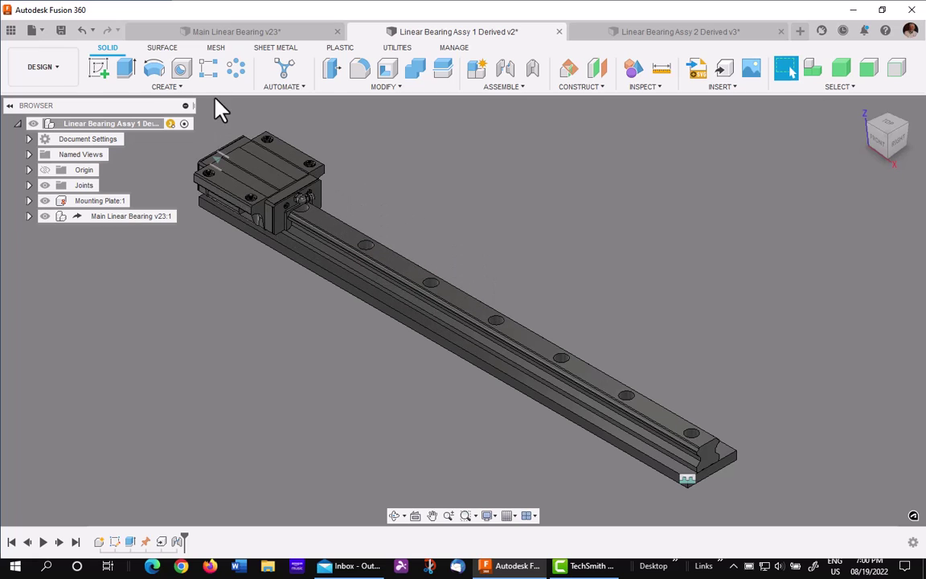
pyautogui.click(210, 35)
pyautogui.moveTo(450, 319); pyautogui.dragTo(440, 268)
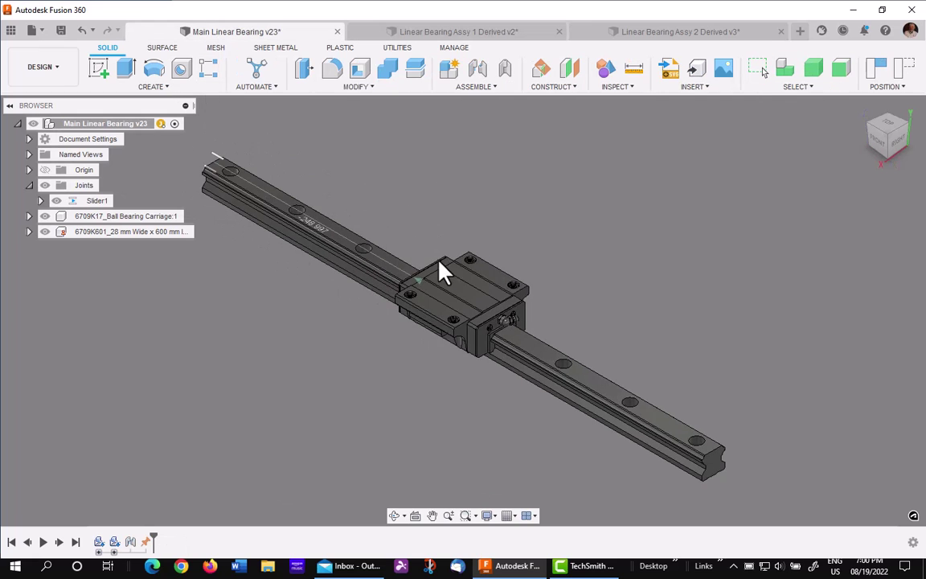
pyautogui.click(440, 35)
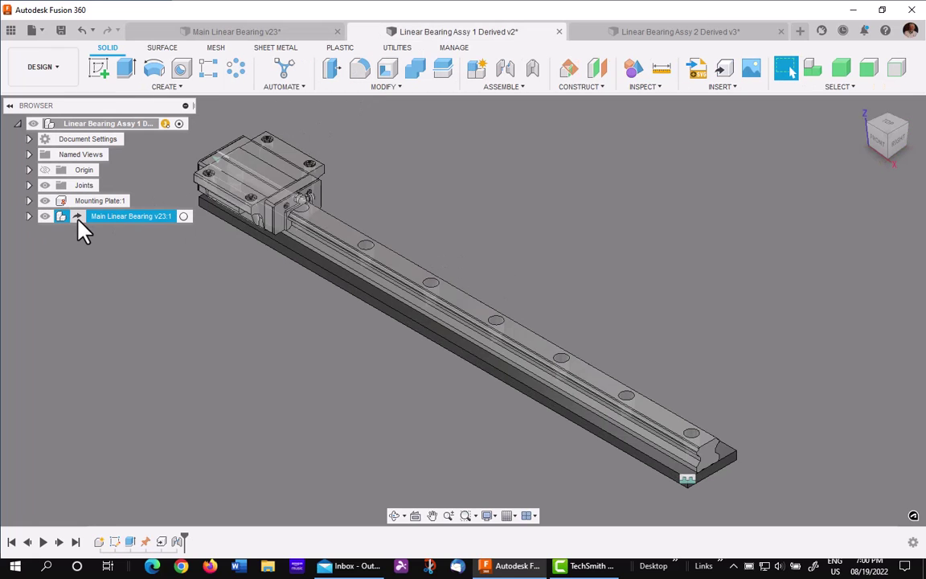
pyautogui.moveTo(236, 172); pyautogui.dragTo(229, 200)
pyautogui.click(659, 37)
pyautogui.moveTo(304, 167); pyautogui.dragTo(293, 235)
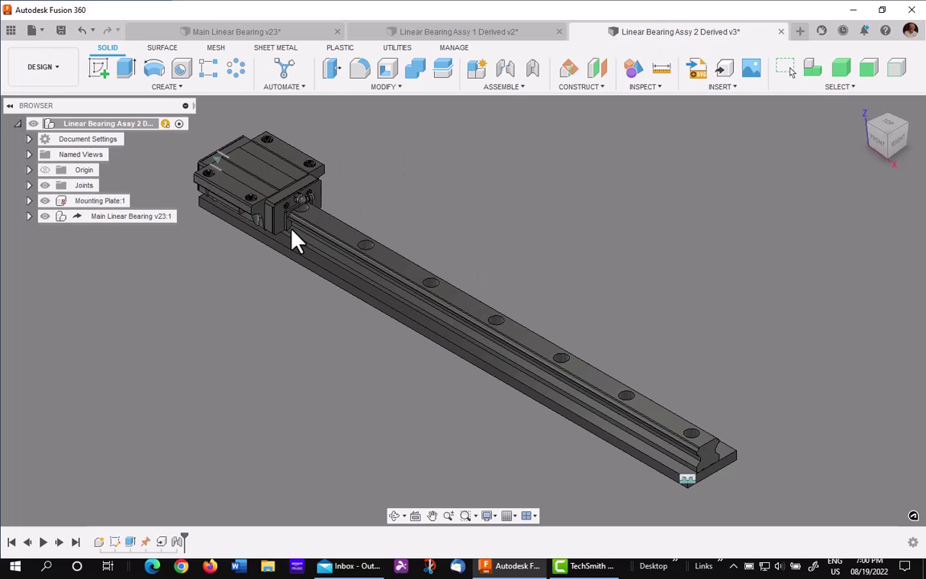
pyautogui.click(431, 34)
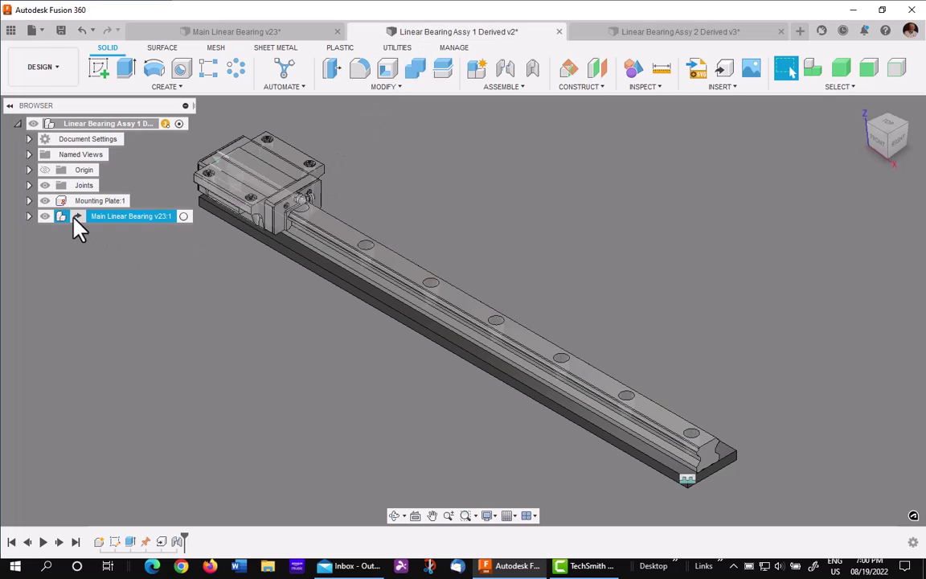
# Break the timeline derive link to Main Linear Bearing v23 and expand that component in the browser.
pyautogui.rightClick(161, 542)
pyautogui.click(190, 408)
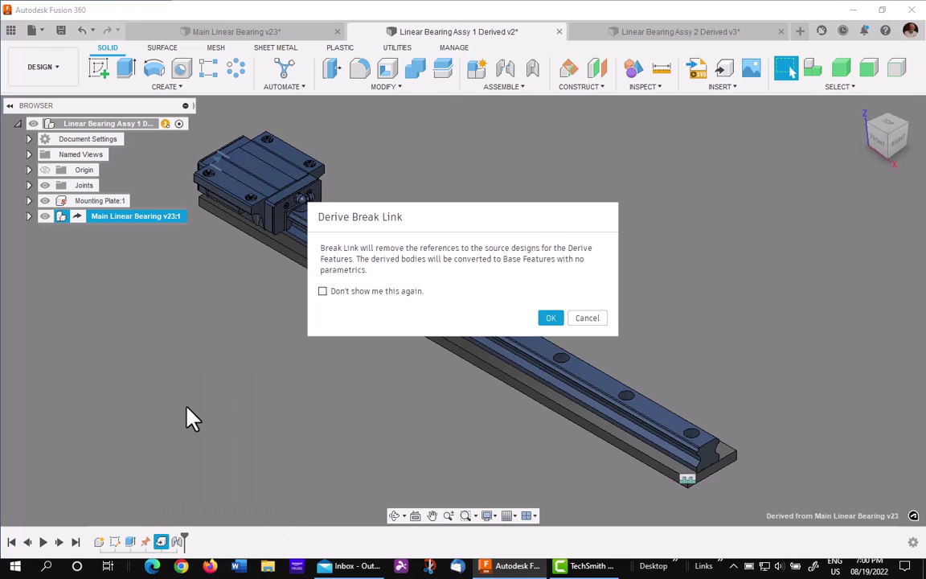
pyautogui.click(550, 318)
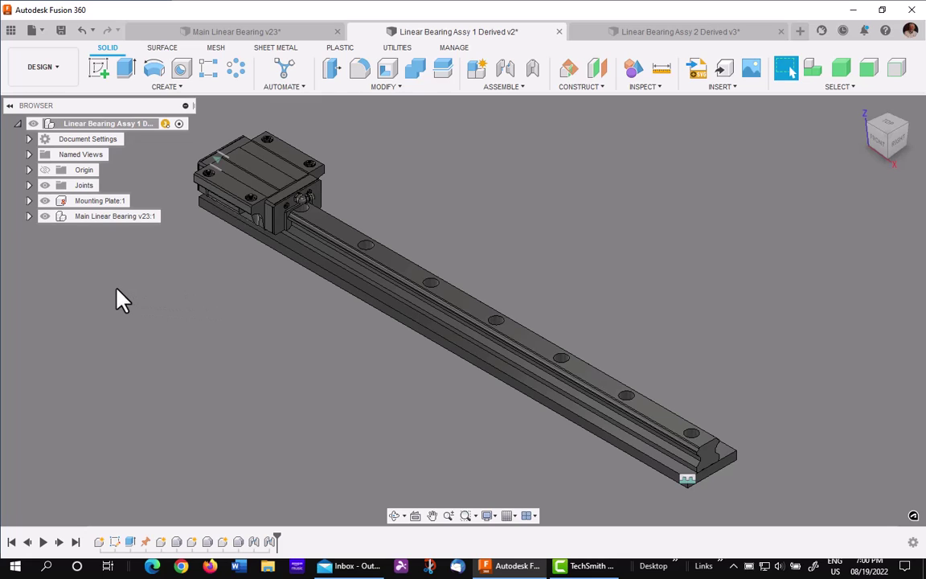
pyautogui.click(28, 216)
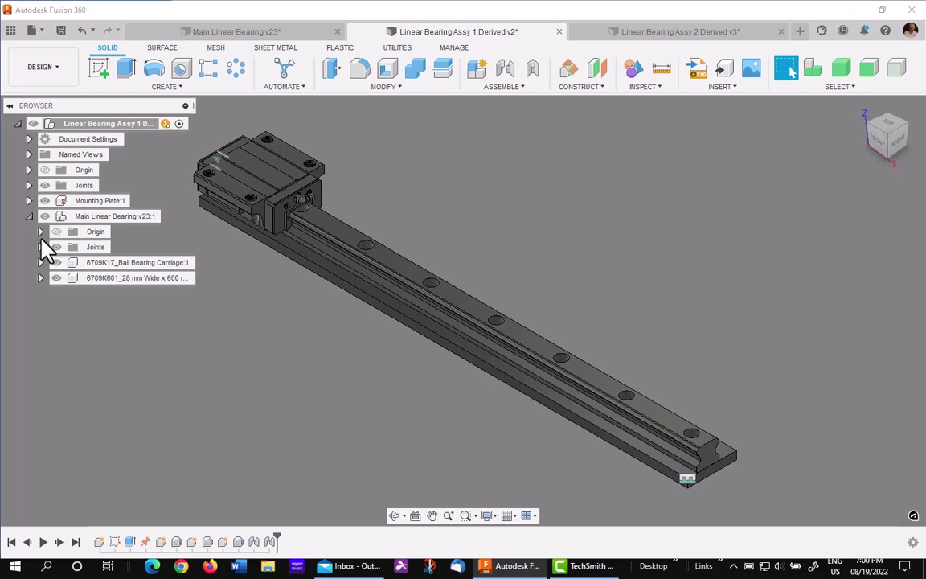
# Set Assy 1's Slider1 limits to -500 mm minimum and 0.00 mm maximum, then test carriage travel.
pyautogui.click(40, 247)
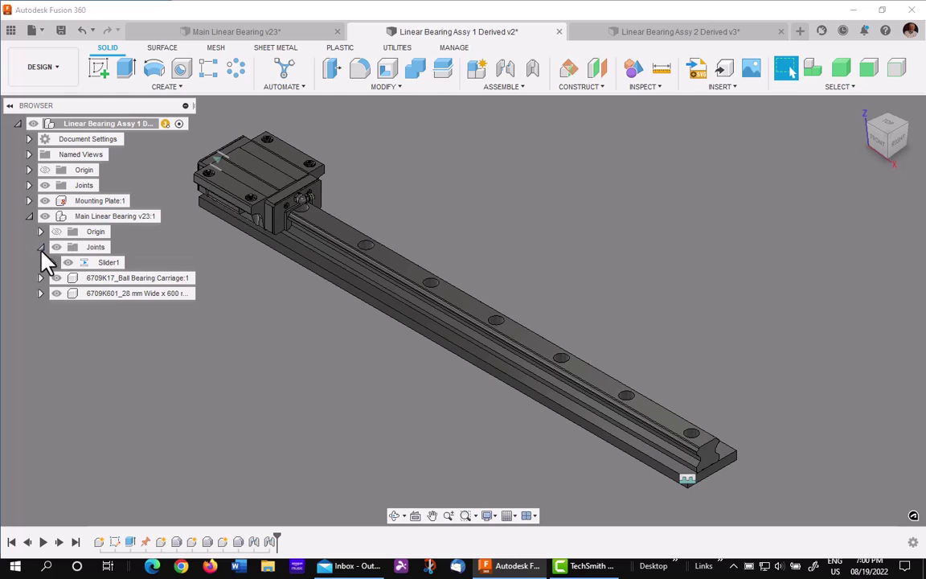
pyautogui.rightClick(100, 264)
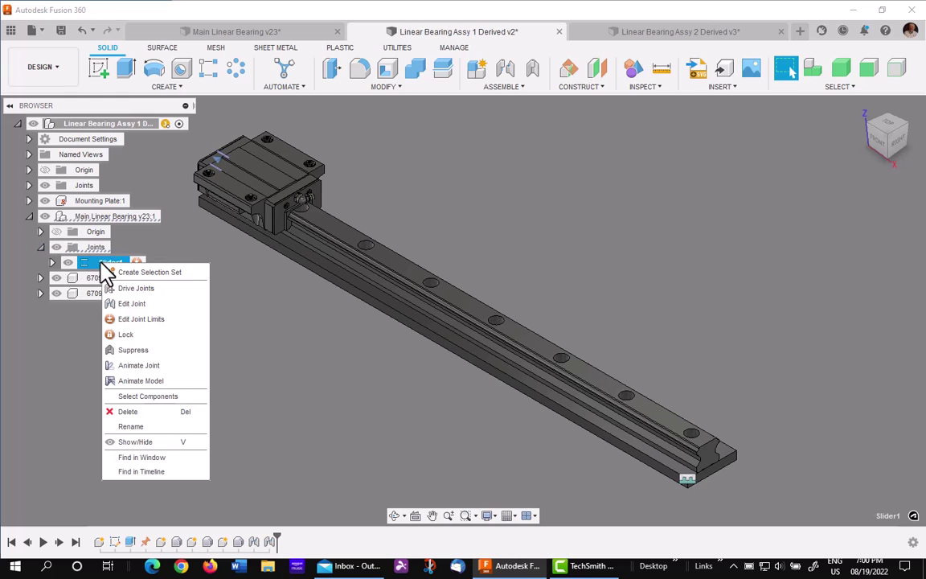
pyautogui.click(148, 319)
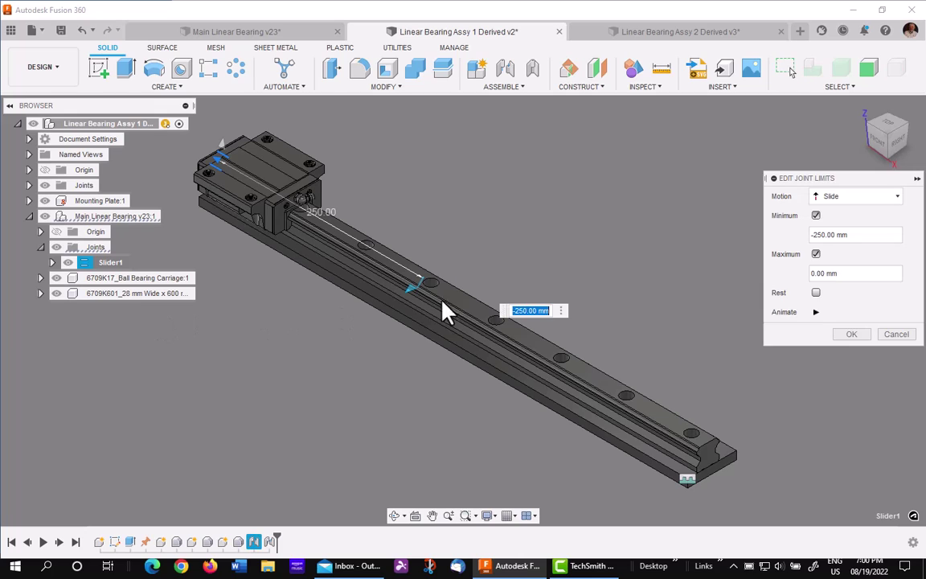
pyautogui.click(866, 235)
pyautogui.moveTo(866, 235); pyautogui.dragTo(778, 245)
pyautogui.write('-50')
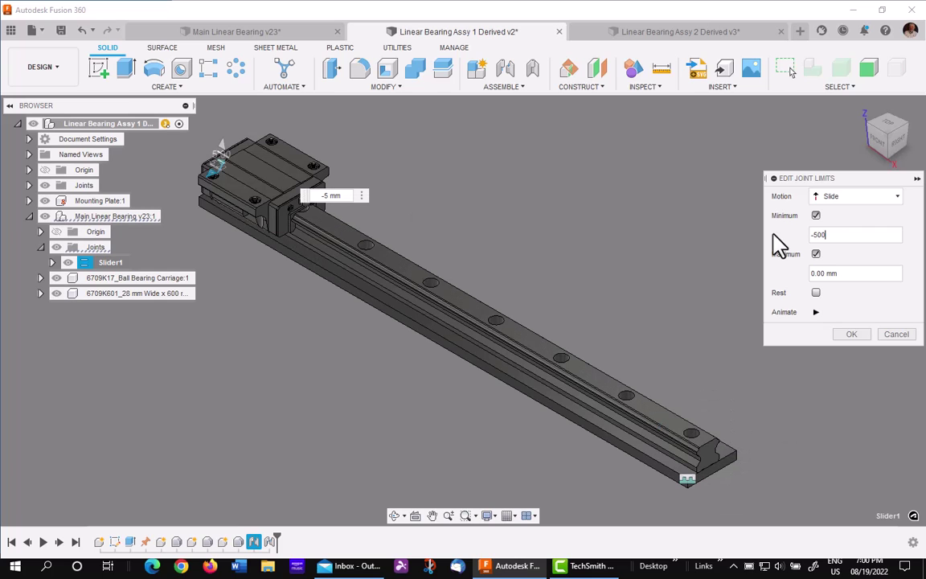
pyautogui.write('0')
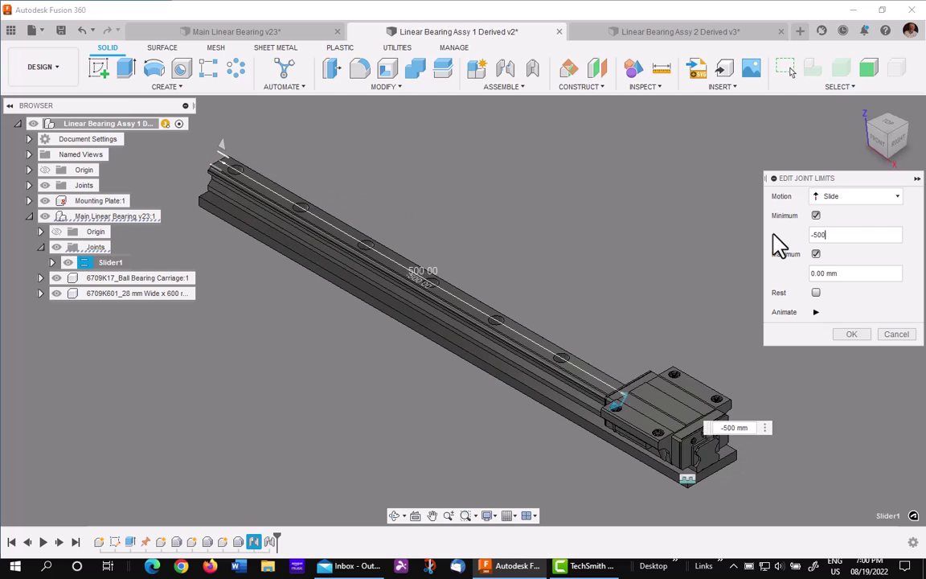
pyautogui.click(851, 334)
pyautogui.moveTo(280, 177); pyautogui.dragTo(702, 430)
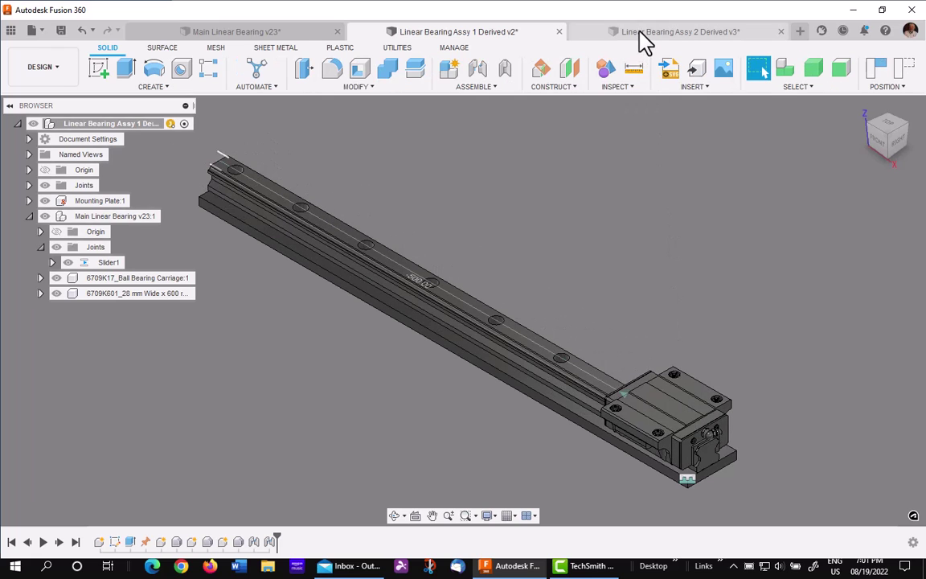
# In Linear Bearing Assy 2 Derived v3, break the derive link and expand Main Linear Bearing v23:1.
pyautogui.click(640, 32)
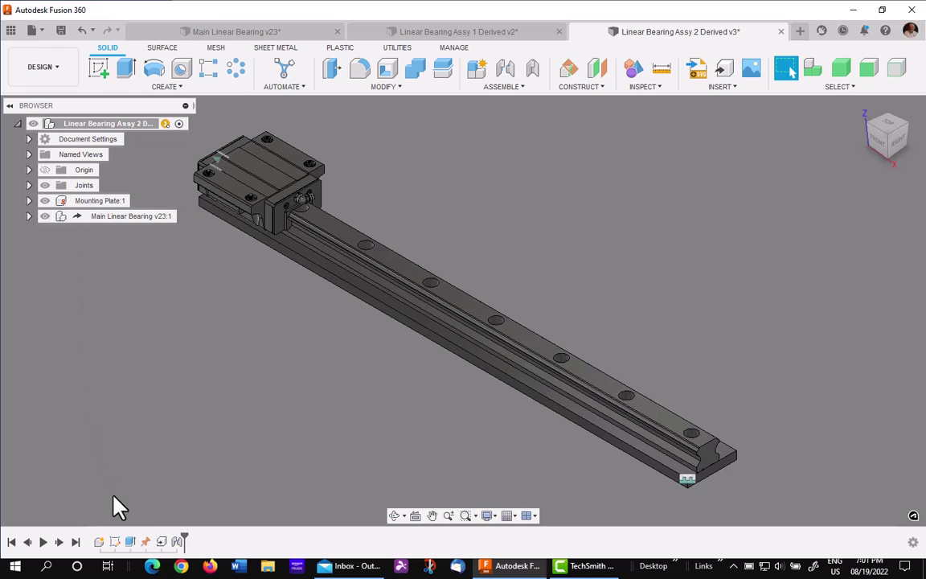
pyautogui.click(160, 541)
pyautogui.rightClick(161, 541)
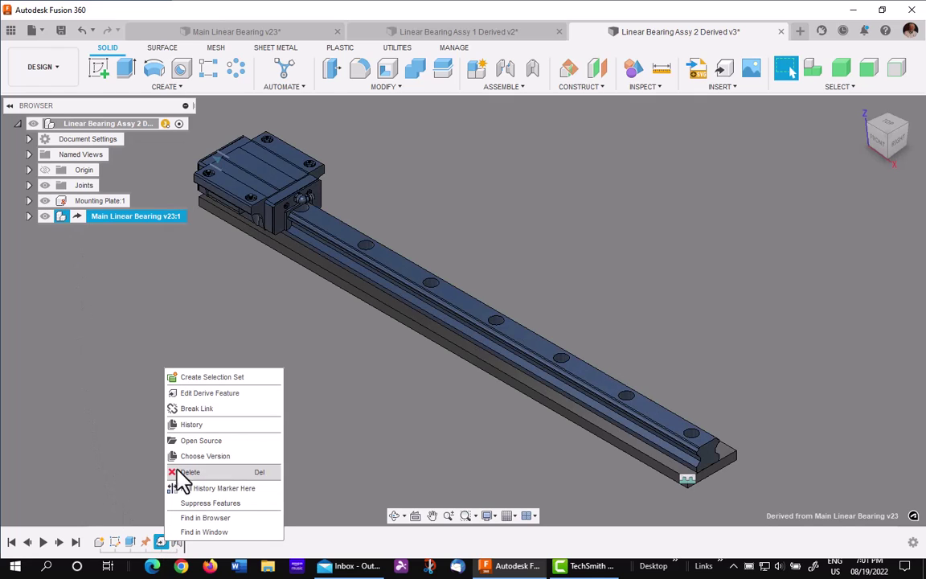
pyautogui.click(201, 407)
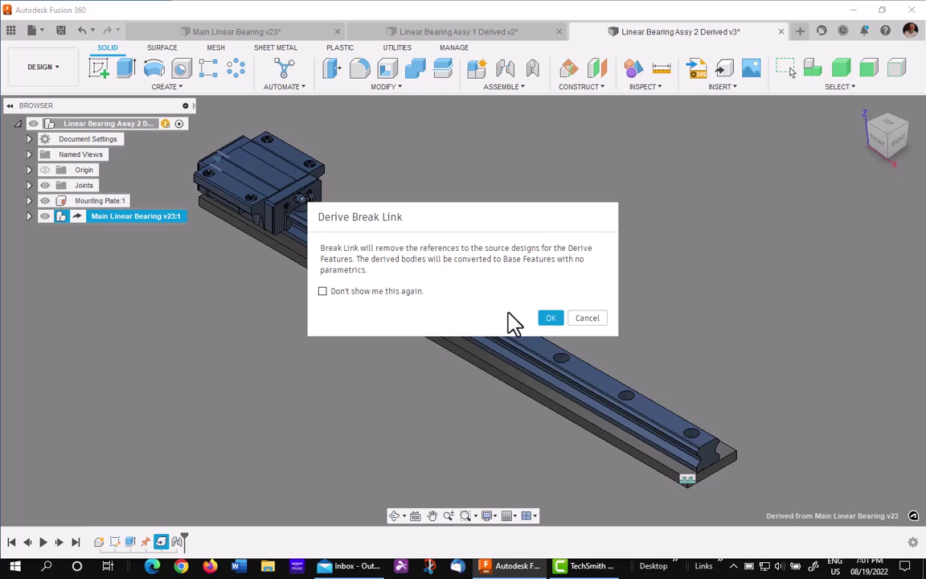
pyautogui.click(553, 318)
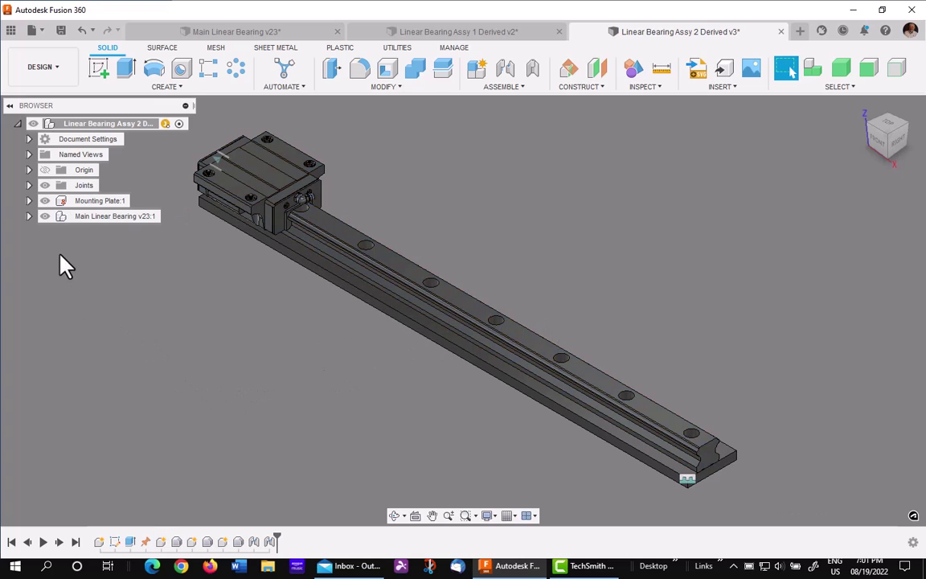
pyautogui.click(28, 216)
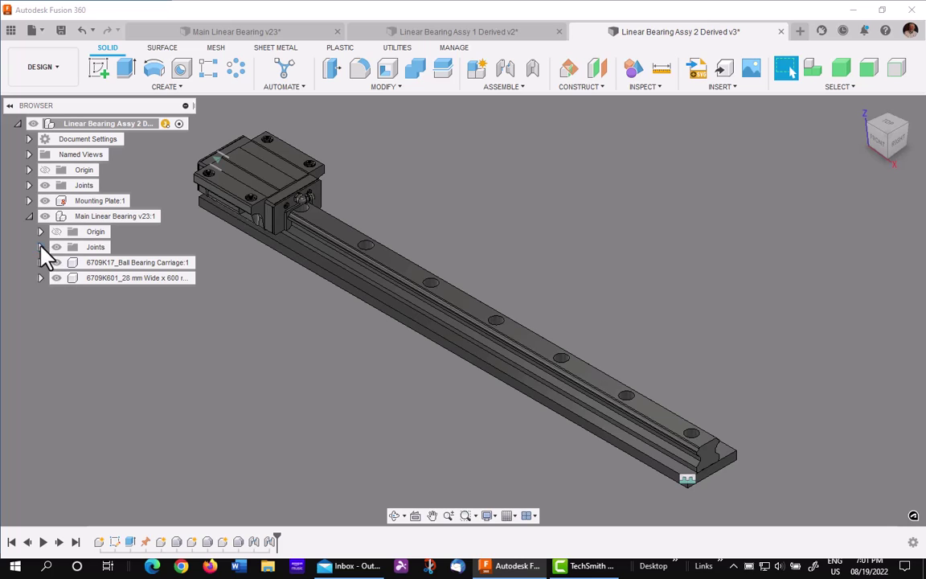
# Give Assy 2's Slider1 joint a -500 mm minimum and -250 mm maximum, then test the carriage.
pyautogui.click(40, 247)
pyautogui.rightClick(98, 264)
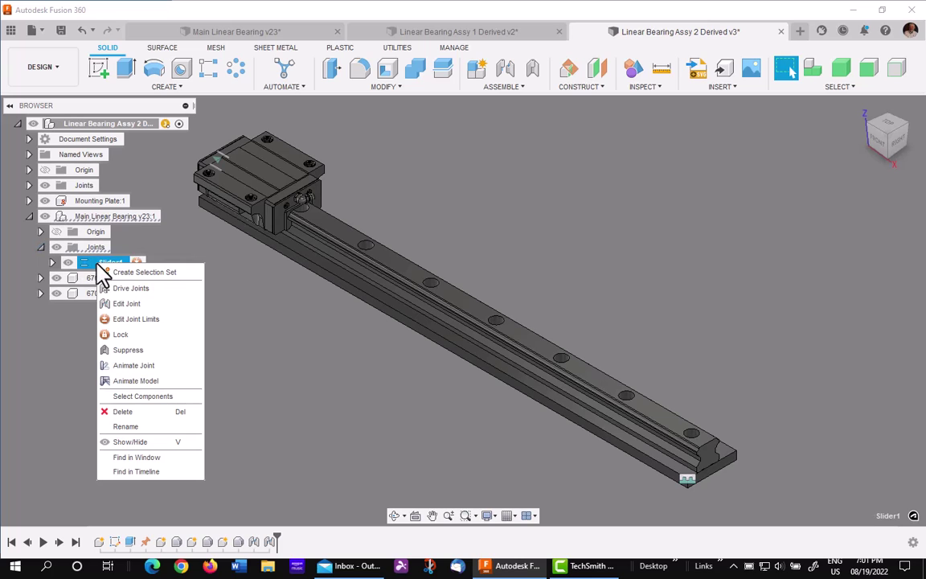
pyautogui.click(137, 319)
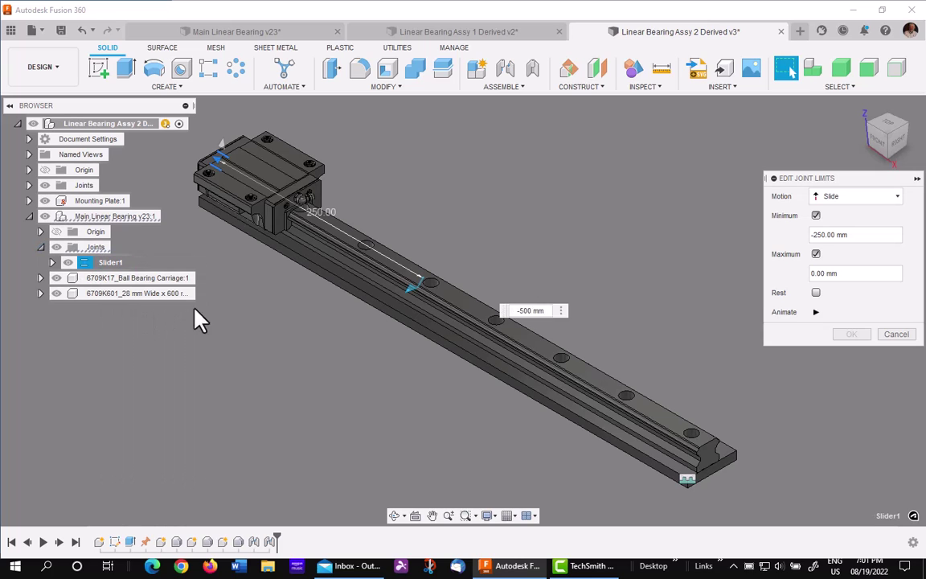
pyautogui.click(870, 235)
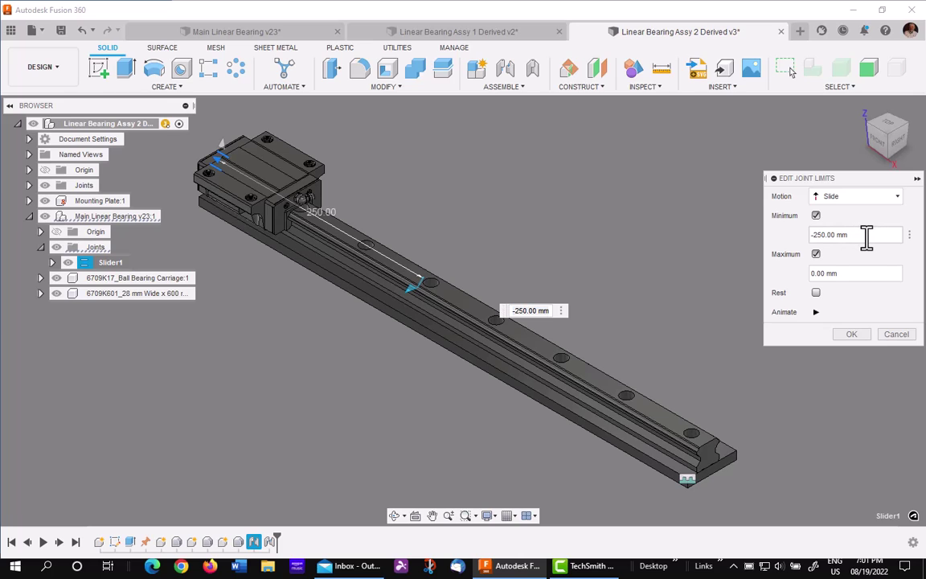
pyautogui.write('-500')
pyautogui.press('Tab')
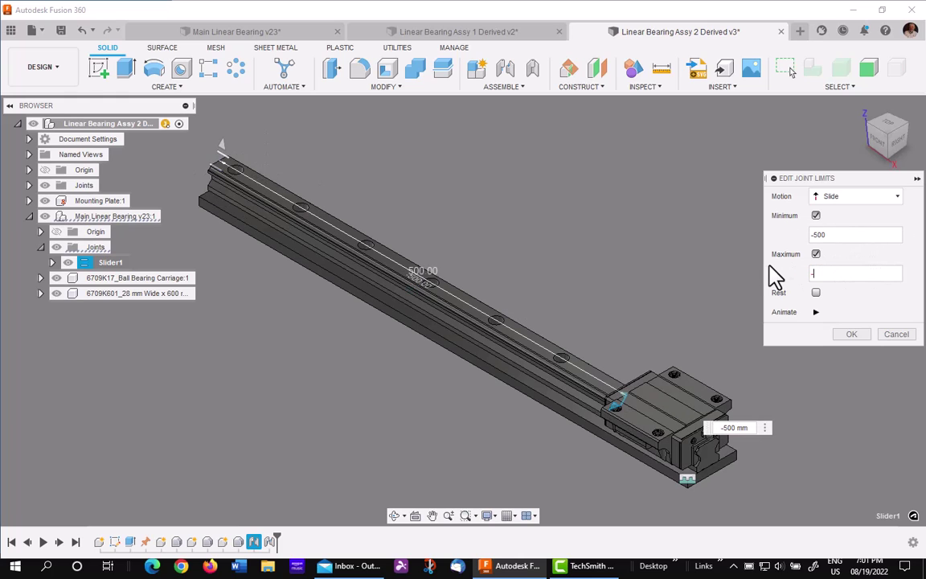
pyautogui.write('-250')
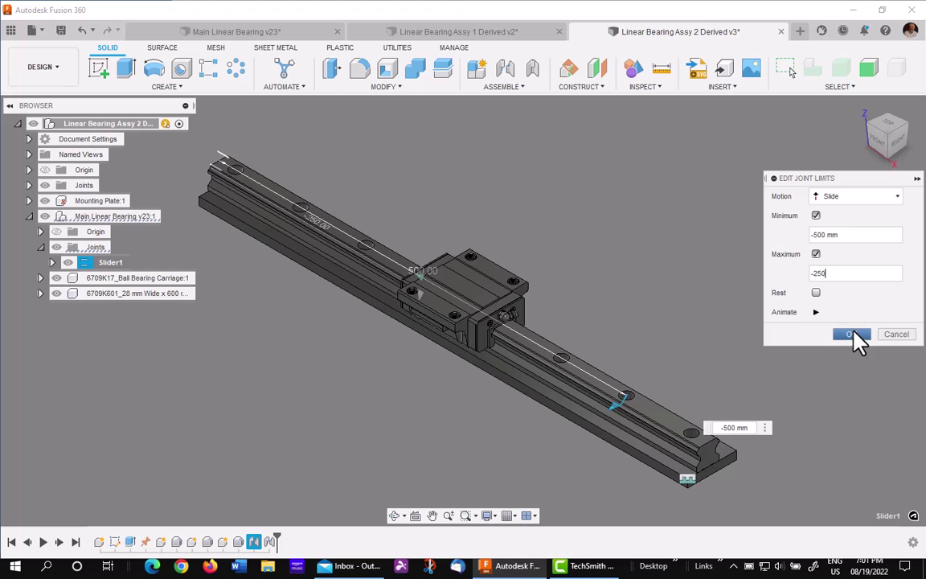
pyautogui.click(851, 334)
pyautogui.moveTo(491, 301); pyautogui.dragTo(521, 363)
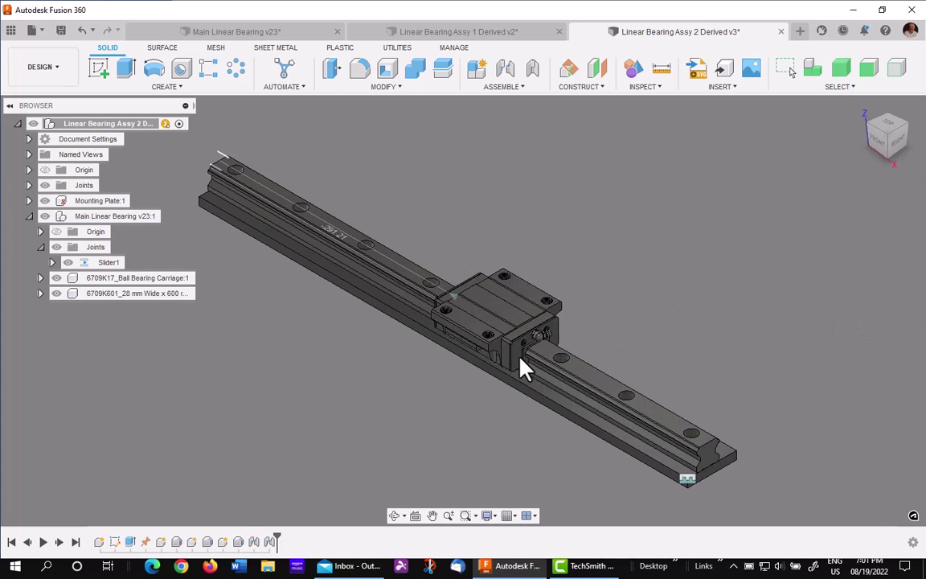
# Slide the carriage in Assy 1 Derived v2, Assy 2 Derived v3 and Main Linear Bearing v23 to compare limits.
pyautogui.click(457, 34)
pyautogui.moveTo(652, 406); pyautogui.dragTo(400, 269)
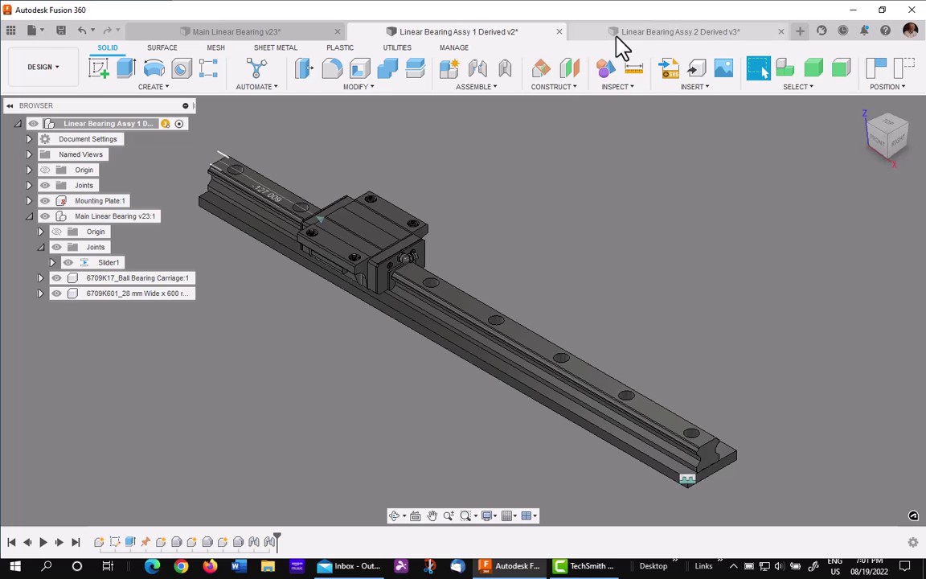
pyautogui.click(642, 32)
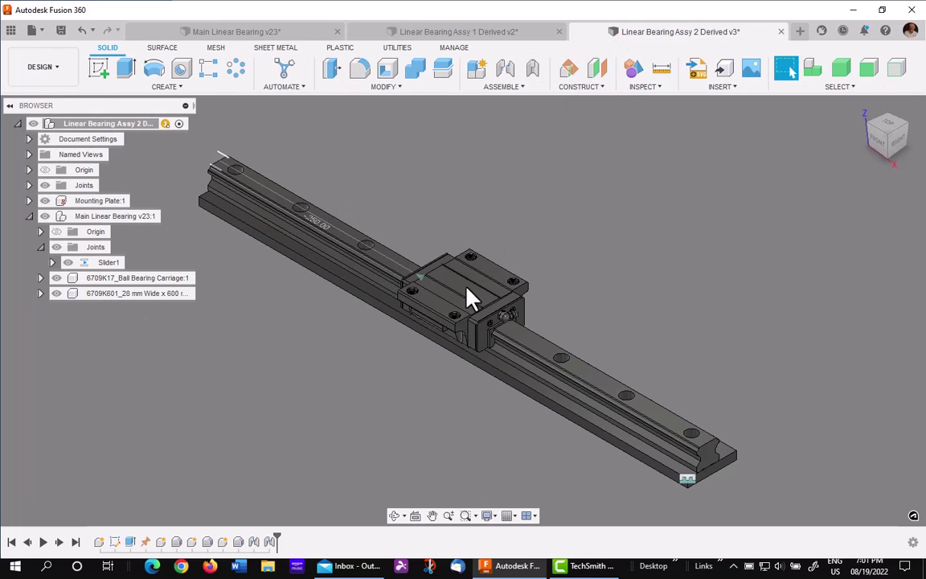
pyautogui.moveTo(467, 294); pyautogui.dragTo(364, 243)
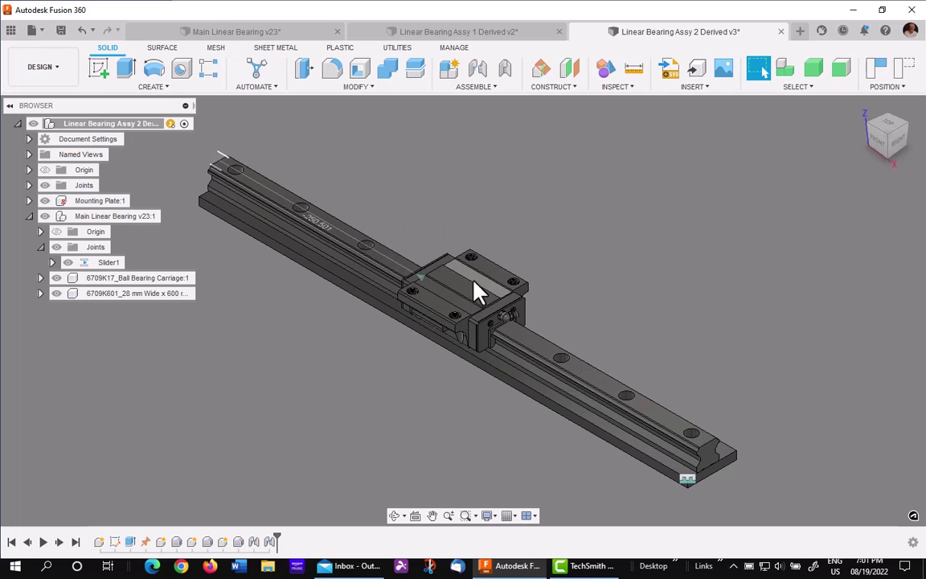
pyautogui.click(241, 32)
pyautogui.moveTo(478, 305); pyautogui.dragTo(628, 357)
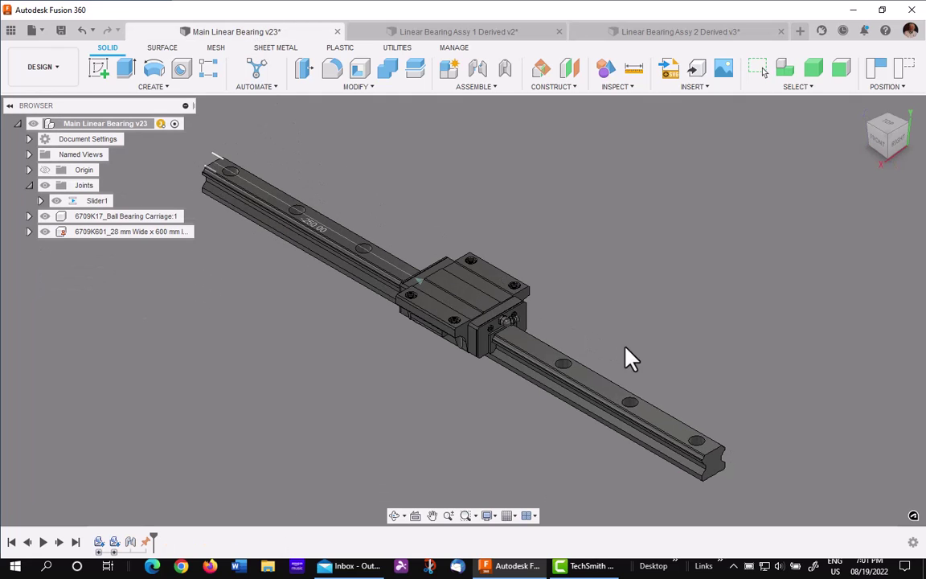
pyautogui.click(496, 34)
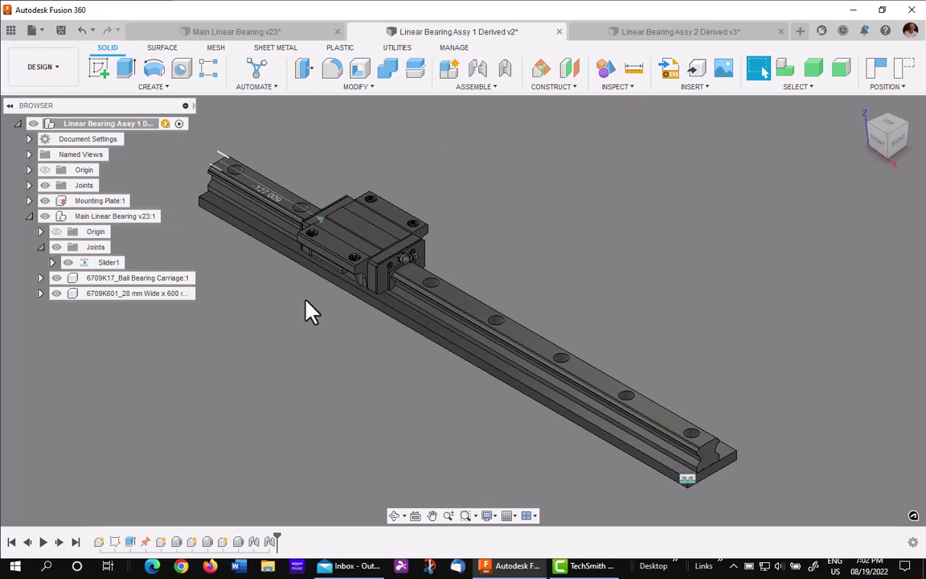
pyautogui.moveTo(372, 229); pyautogui.dragTo(466, 334)
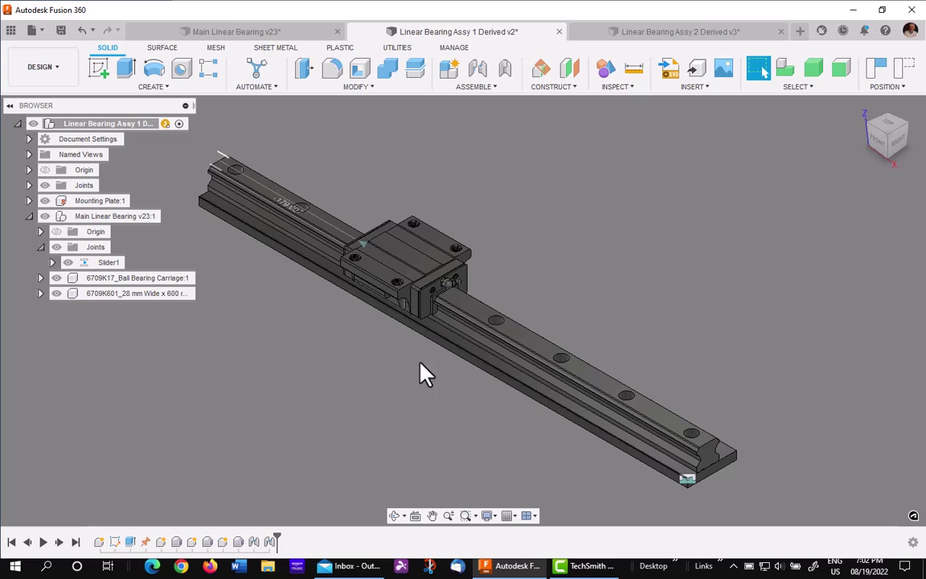